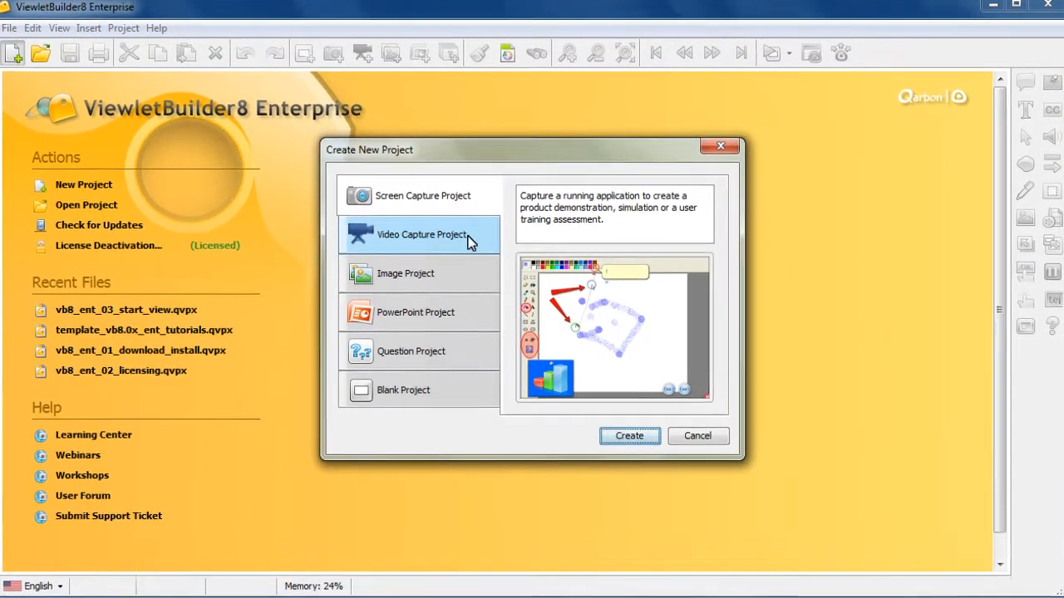
- Start a new Video Capture Project and set its capture area to a running application window
click(468, 240)
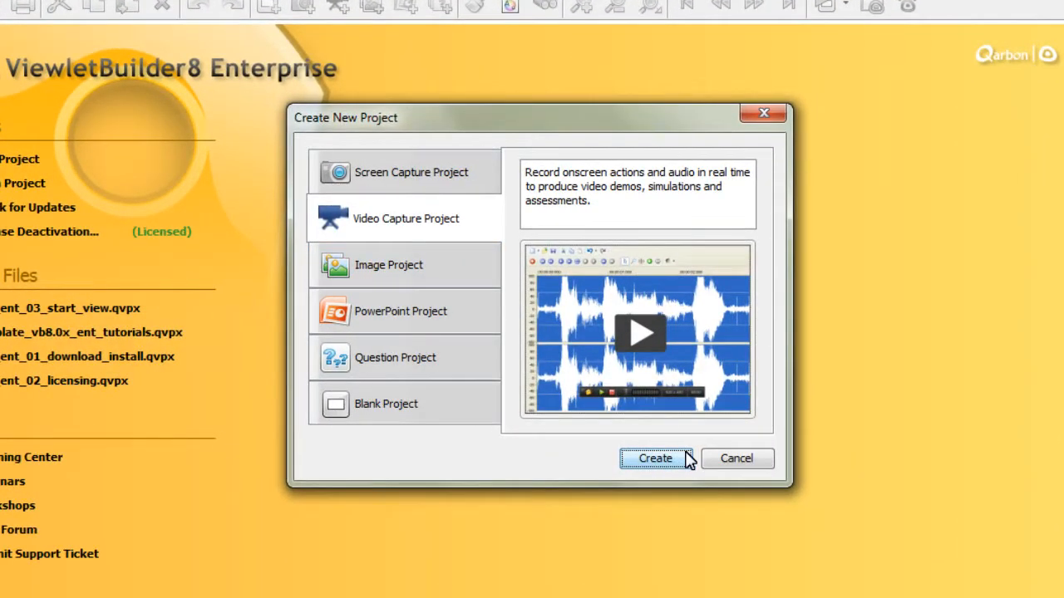
click(686, 458)
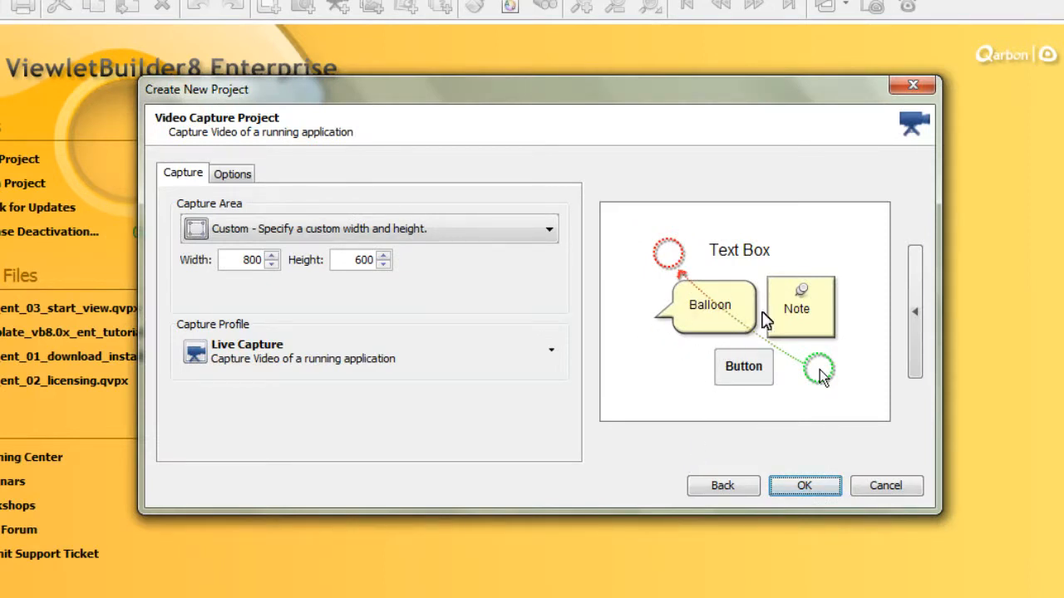
click(914, 311)
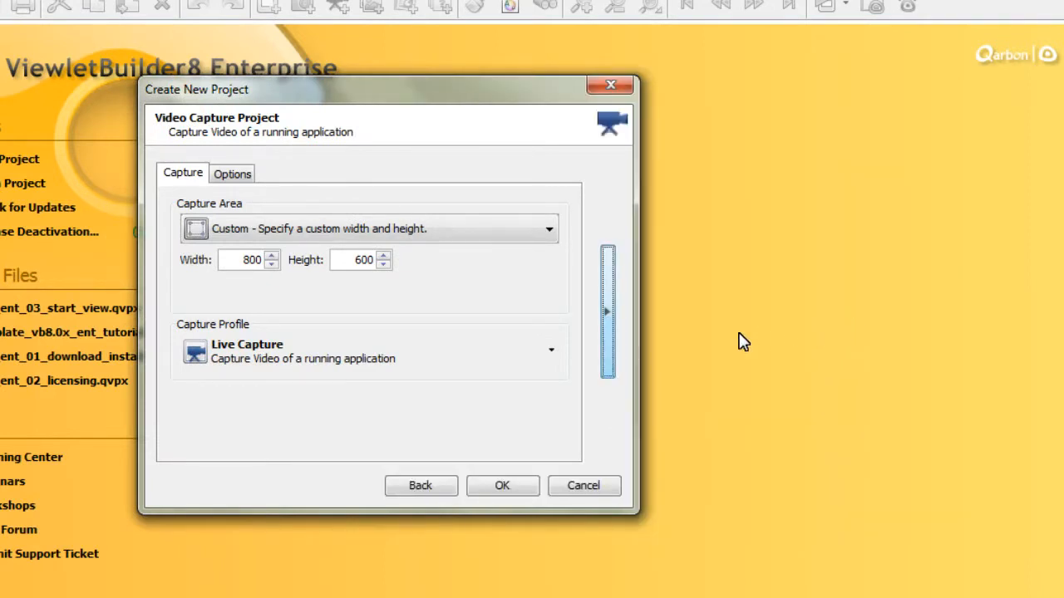
click(610, 316)
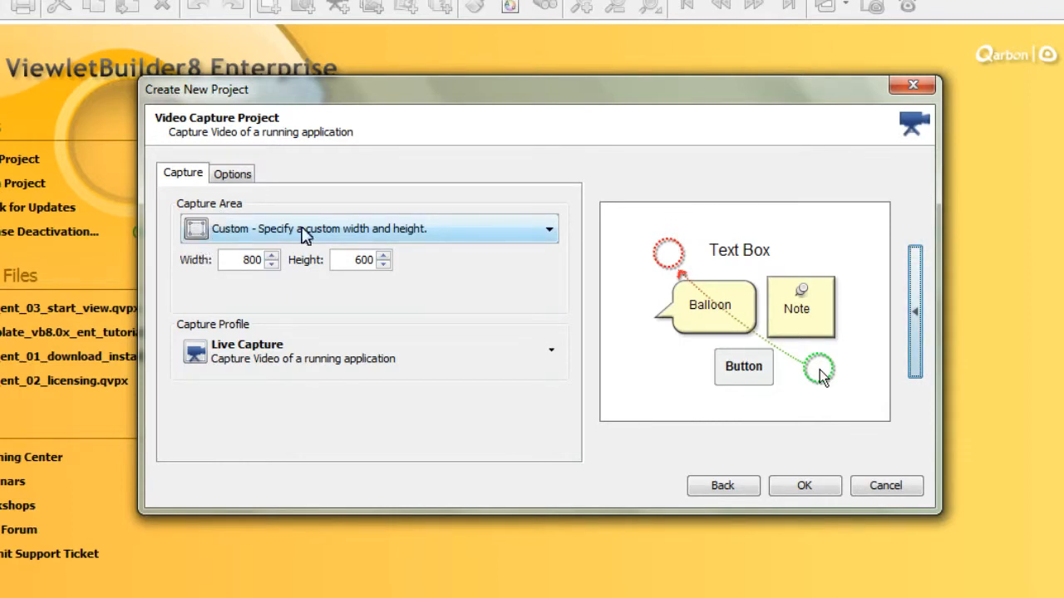
click(550, 229)
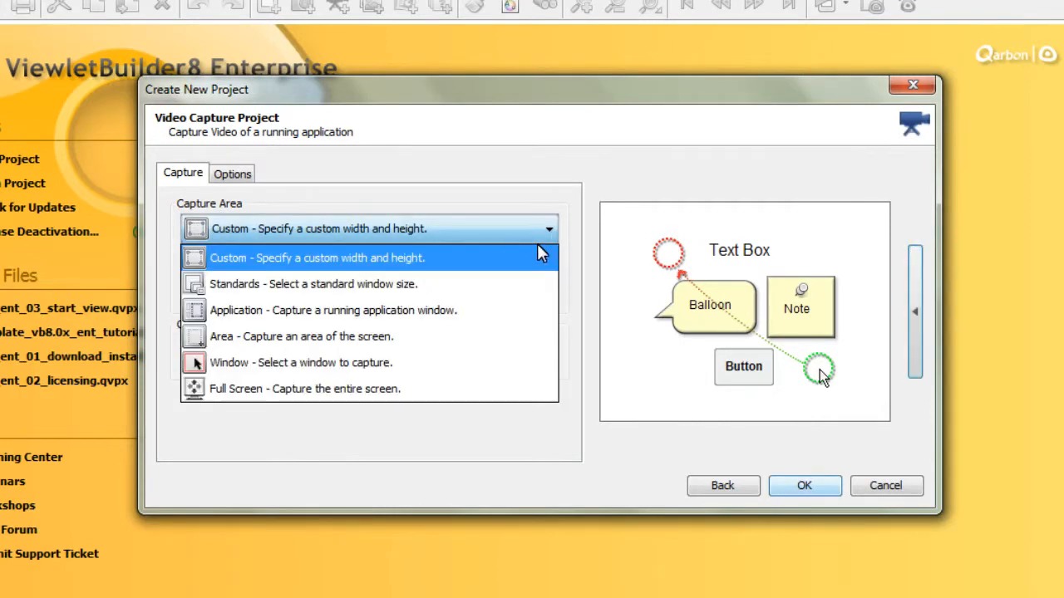
click(476, 314)
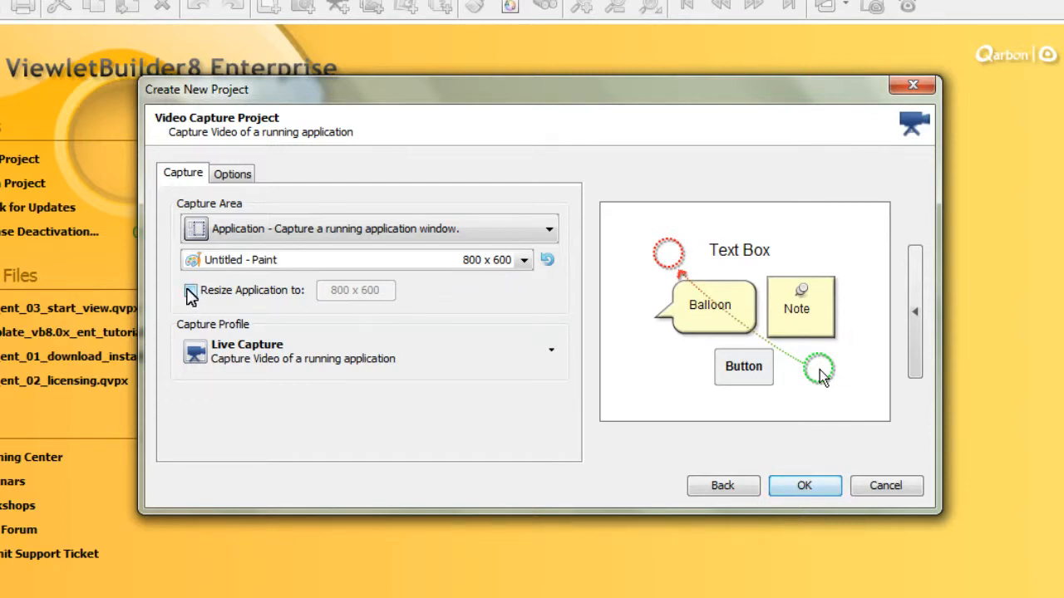
- Try the option for resizing the captured application to 800 x 600, and switch it back off
click(207, 297)
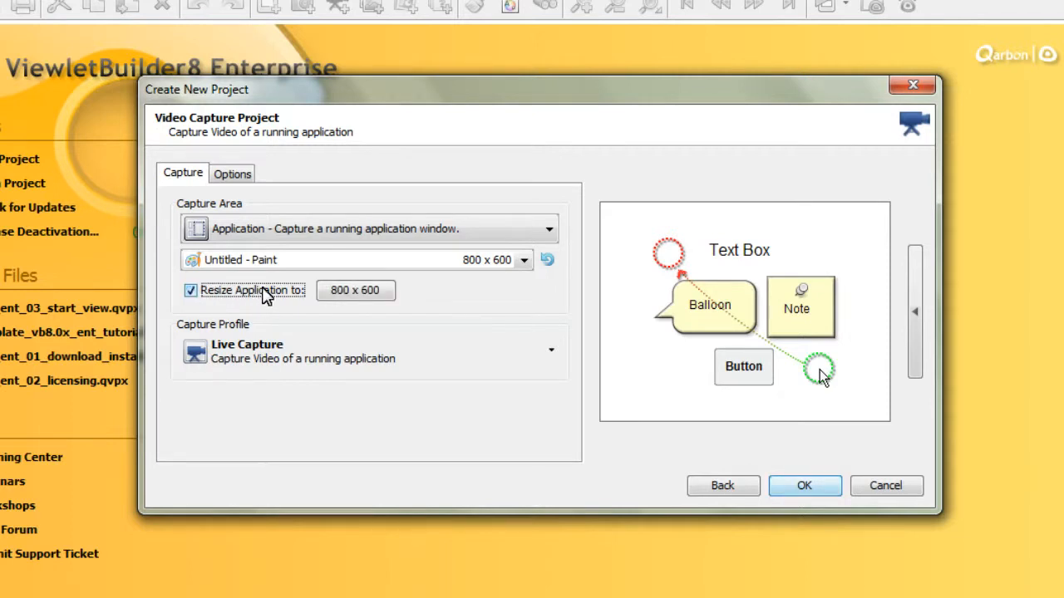
click(379, 295)
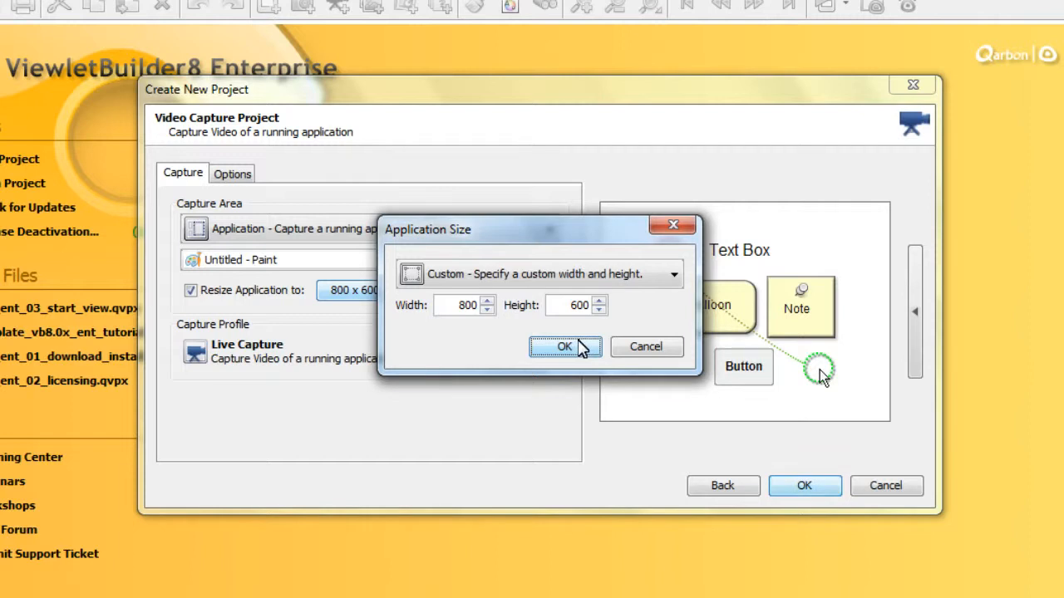
click(656, 348)
click(542, 349)
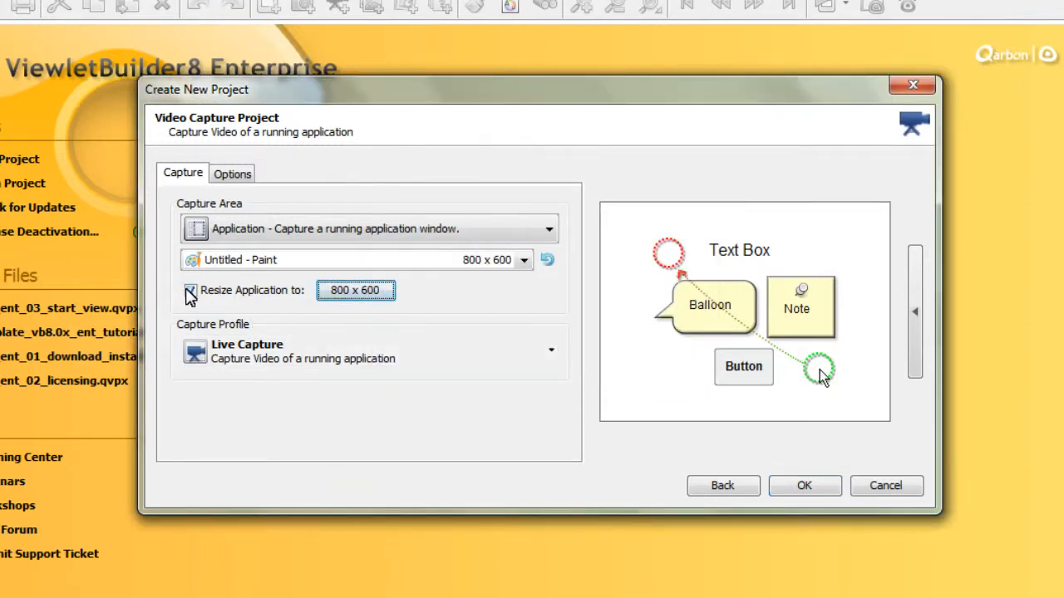
click(197, 295)
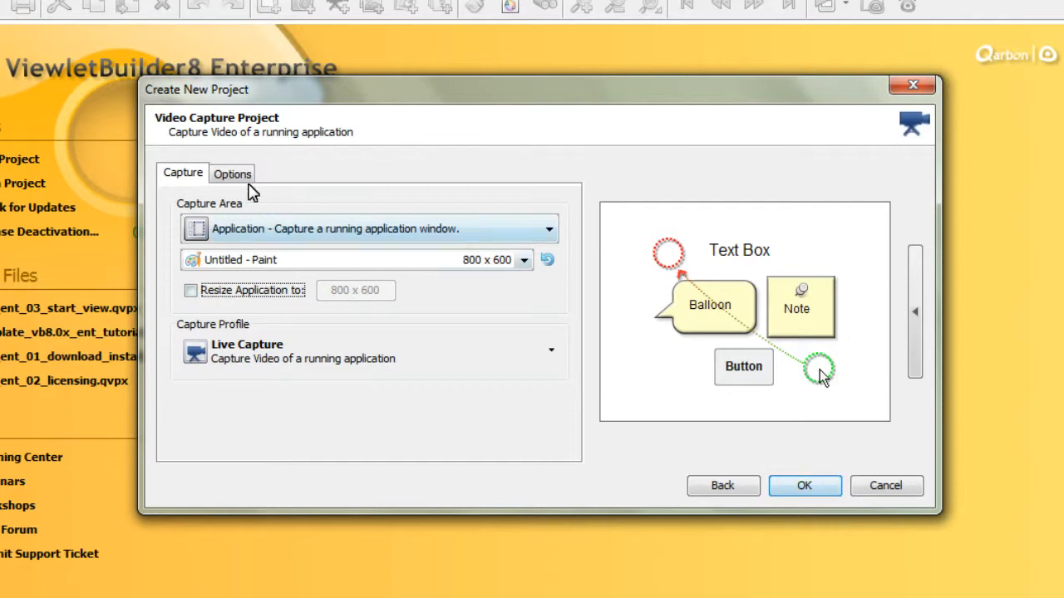
- Preview the Large Type and Verdant stylesheets, and return the project to the Default Stylesheet
click(248, 178)
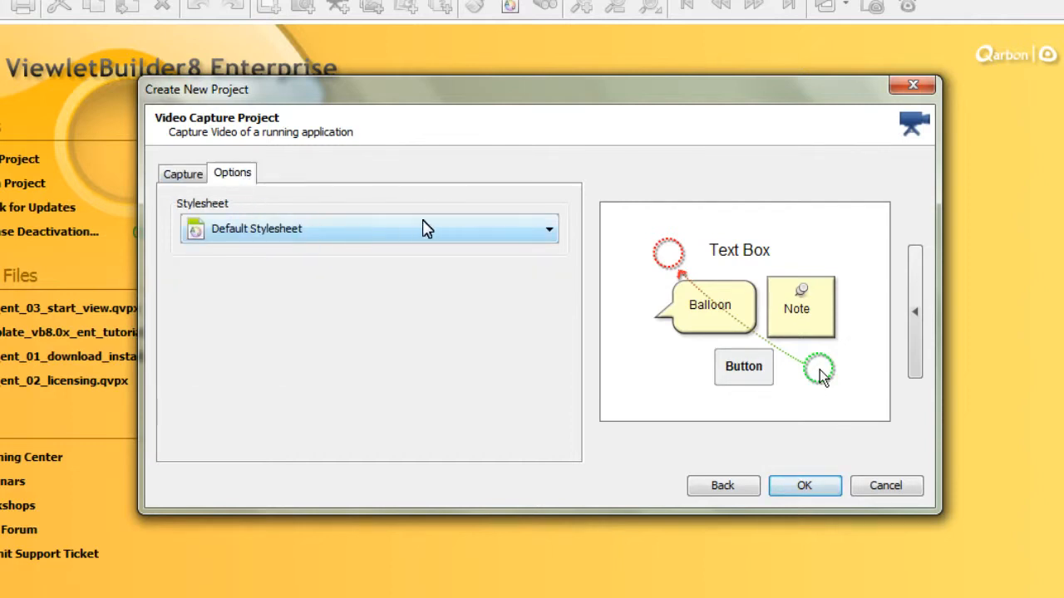
click(551, 236)
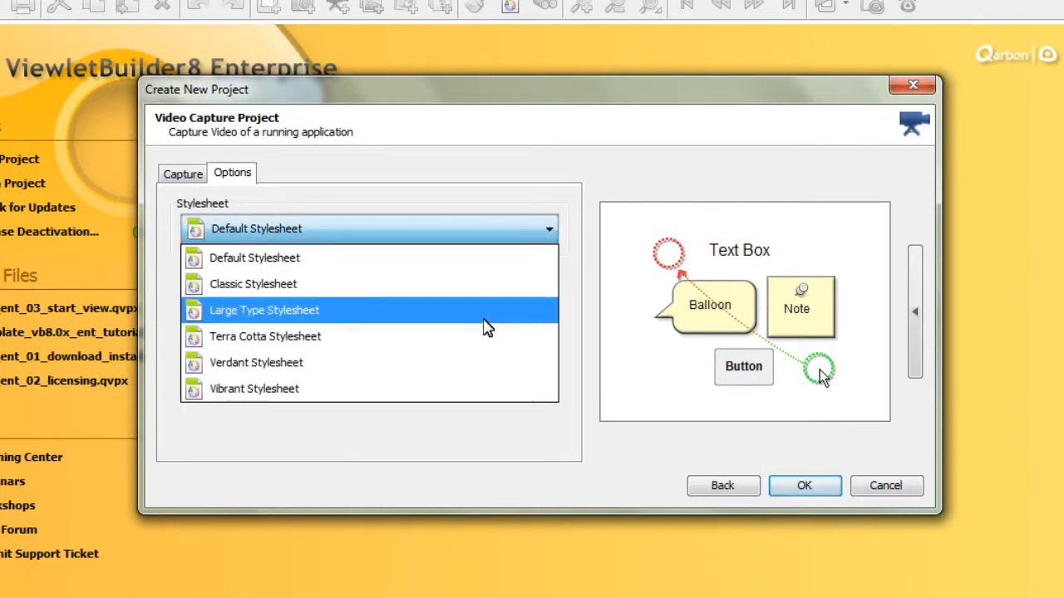
click(485, 323)
click(549, 235)
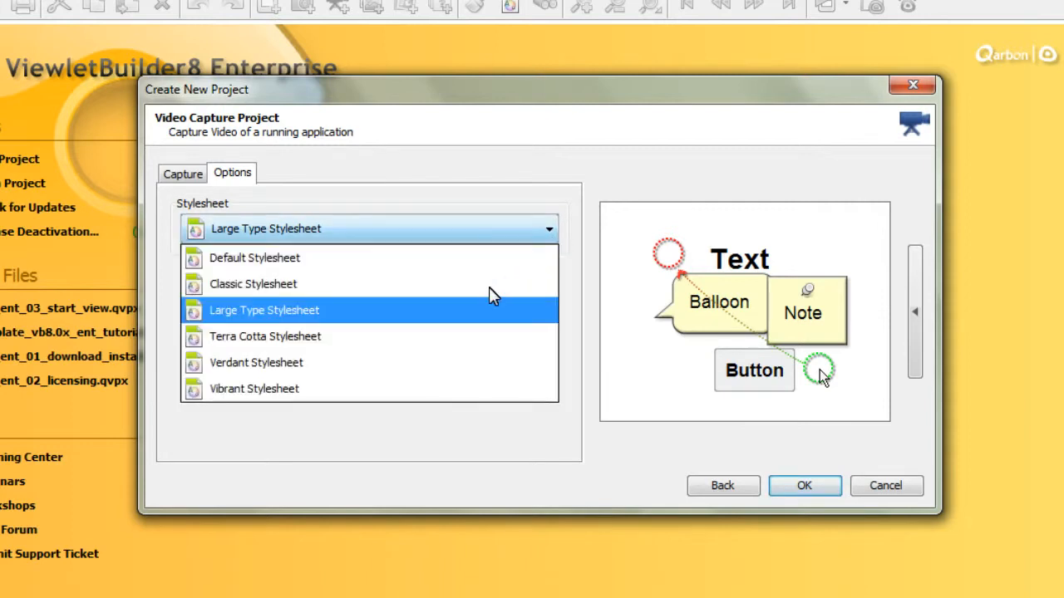
click(453, 369)
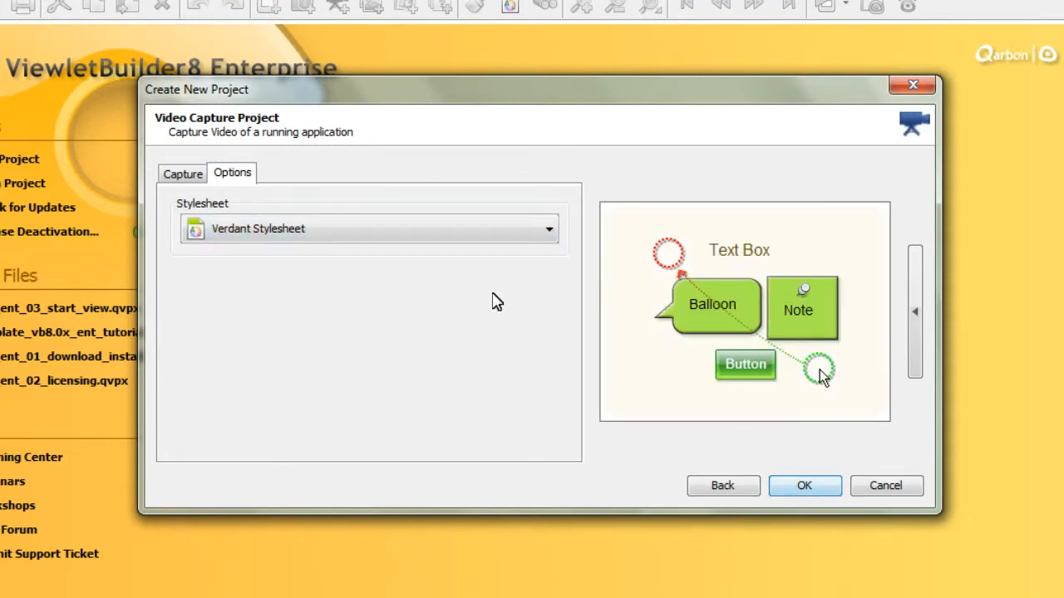
click(552, 233)
click(474, 258)
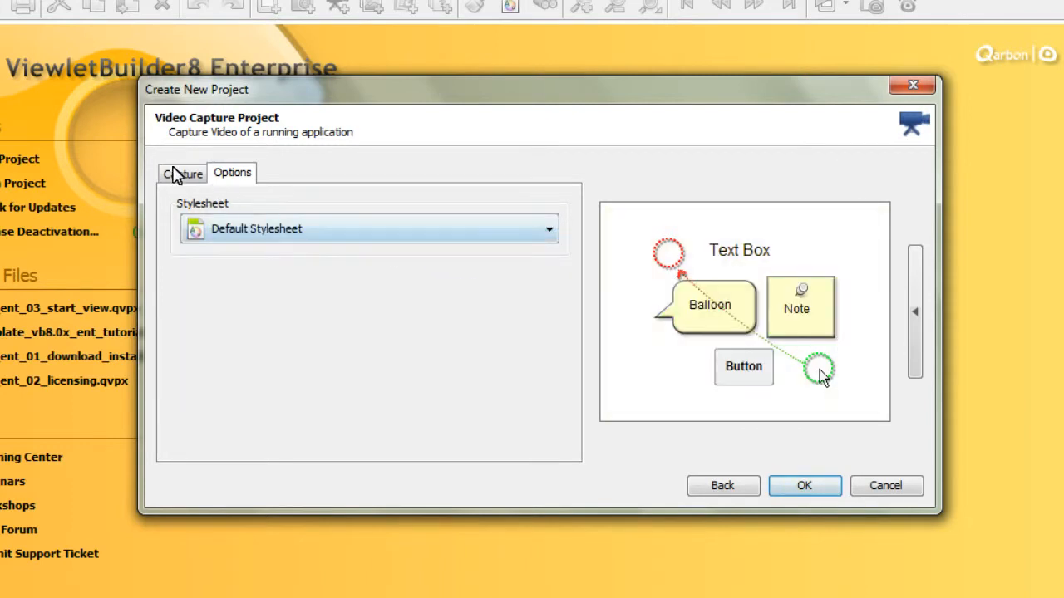
- Open the Live Capture profile for editing and choose Video Capture as its capture mode
click(189, 176)
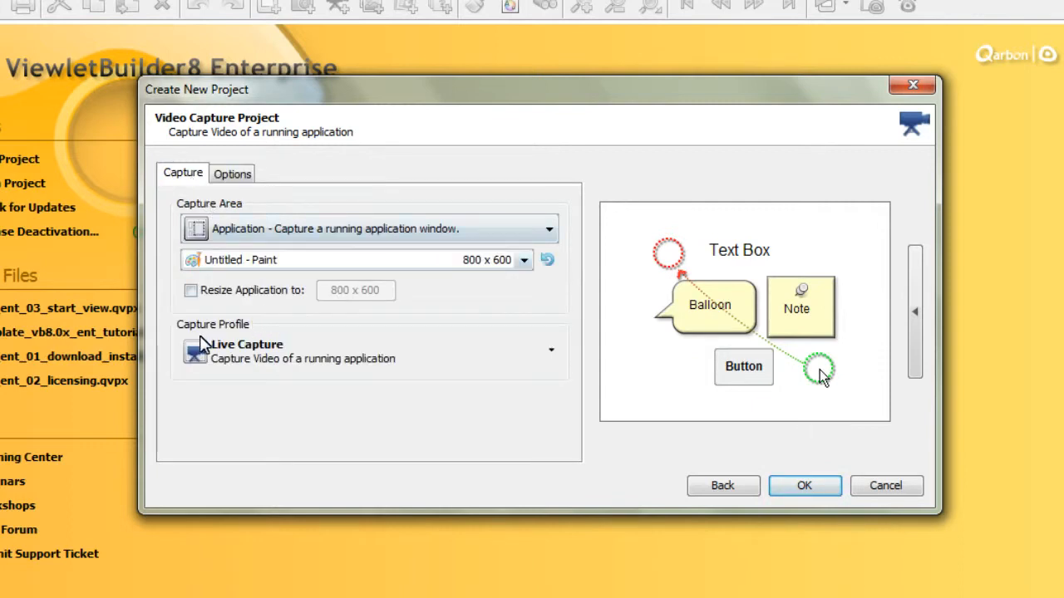
click(510, 353)
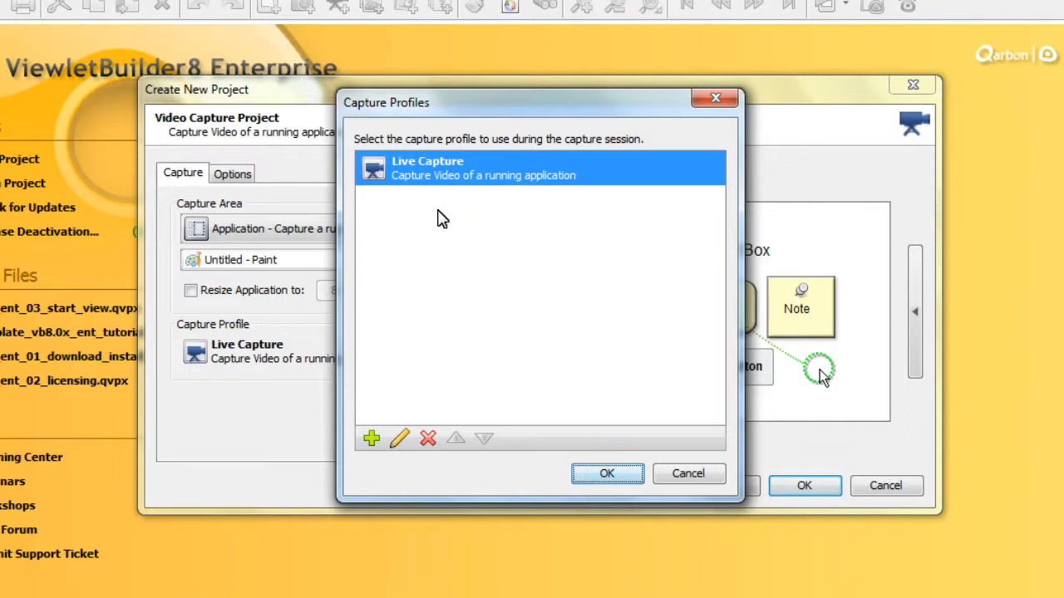
click(399, 441)
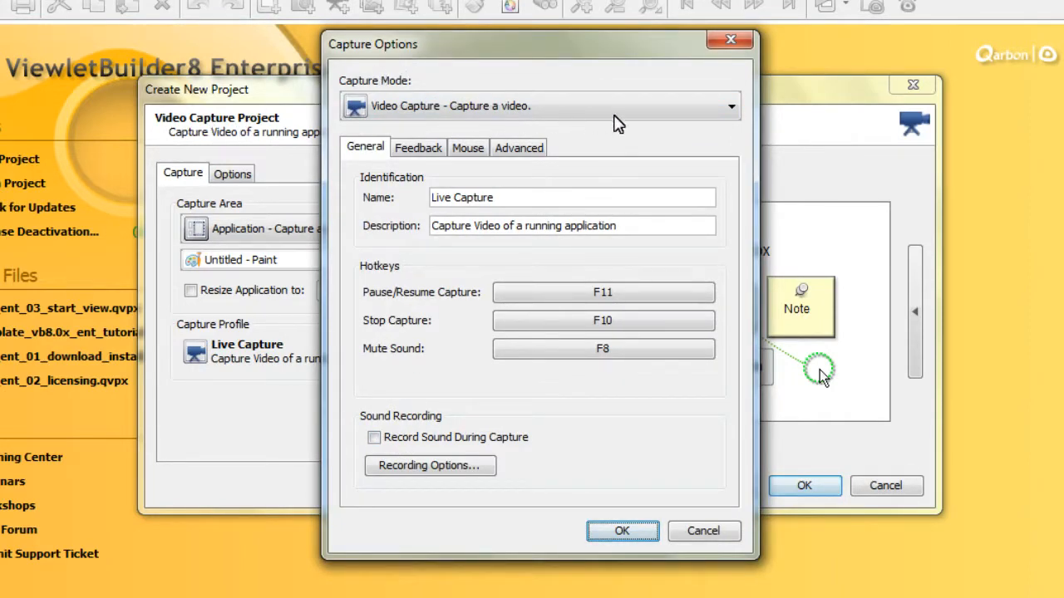
click(722, 113)
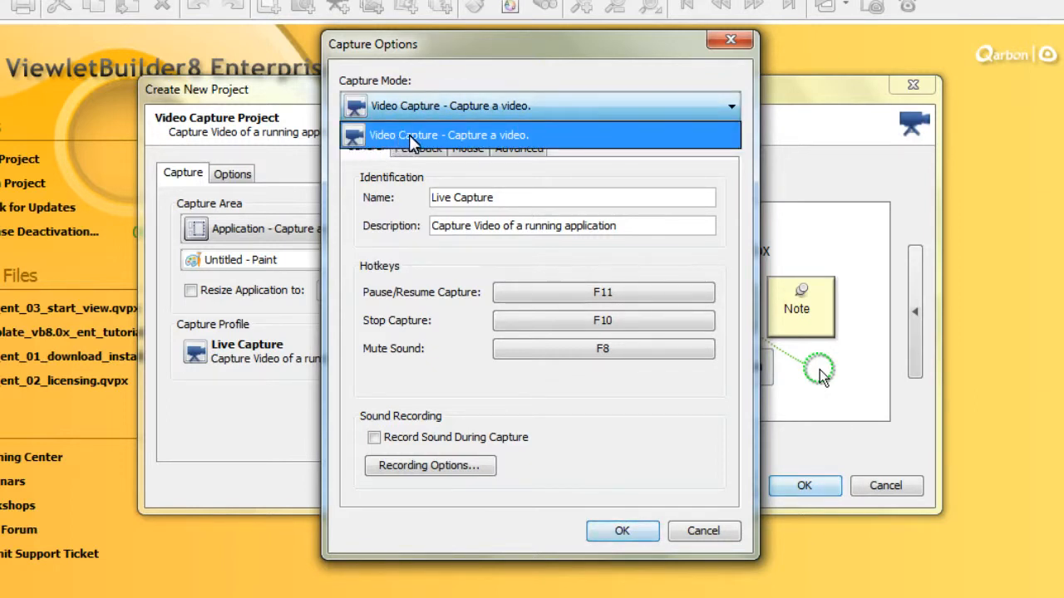
click(555, 137)
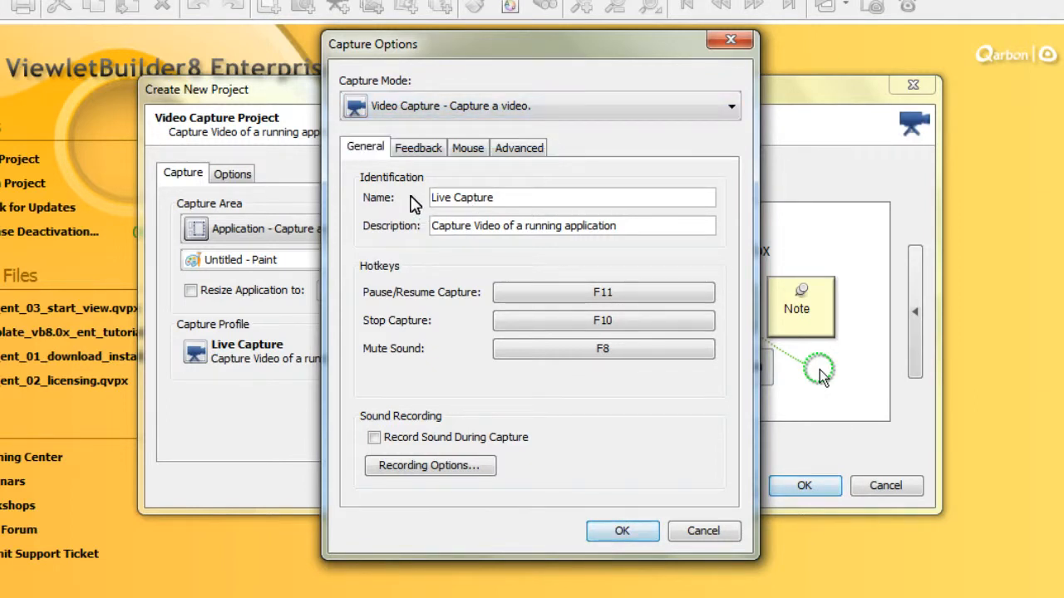
click(424, 148)
click(469, 148)
click(515, 150)
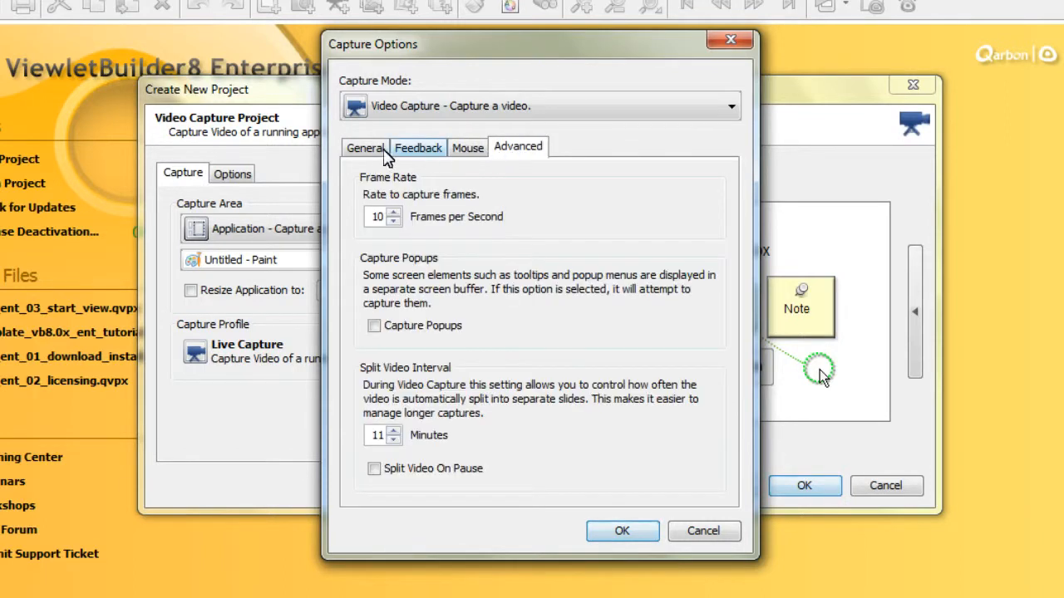
- Assign Ctrl+S as the profile's Pause/Resume Capture hotkey
click(368, 149)
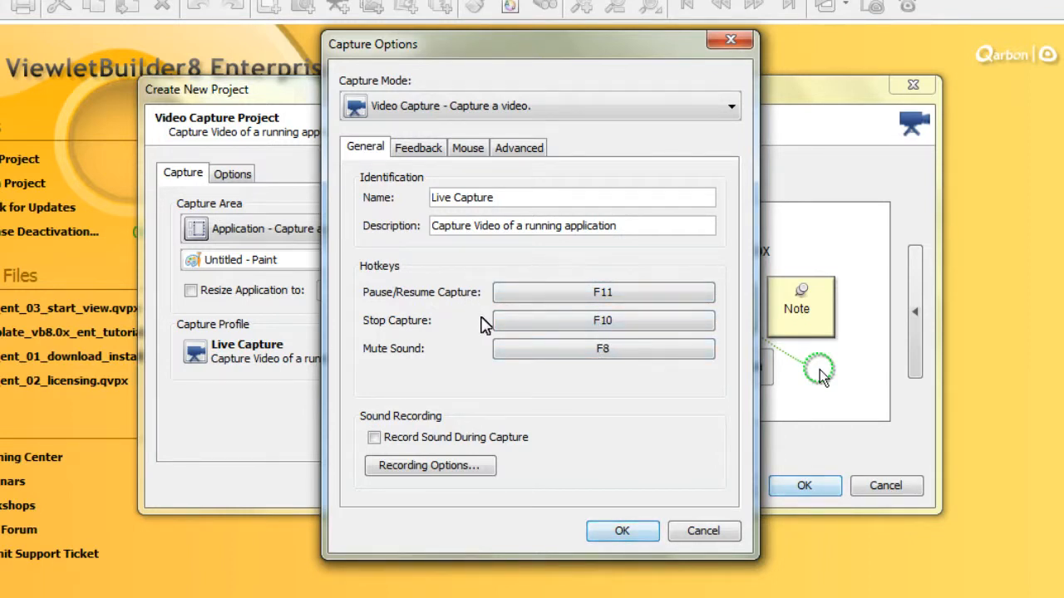
click(629, 301)
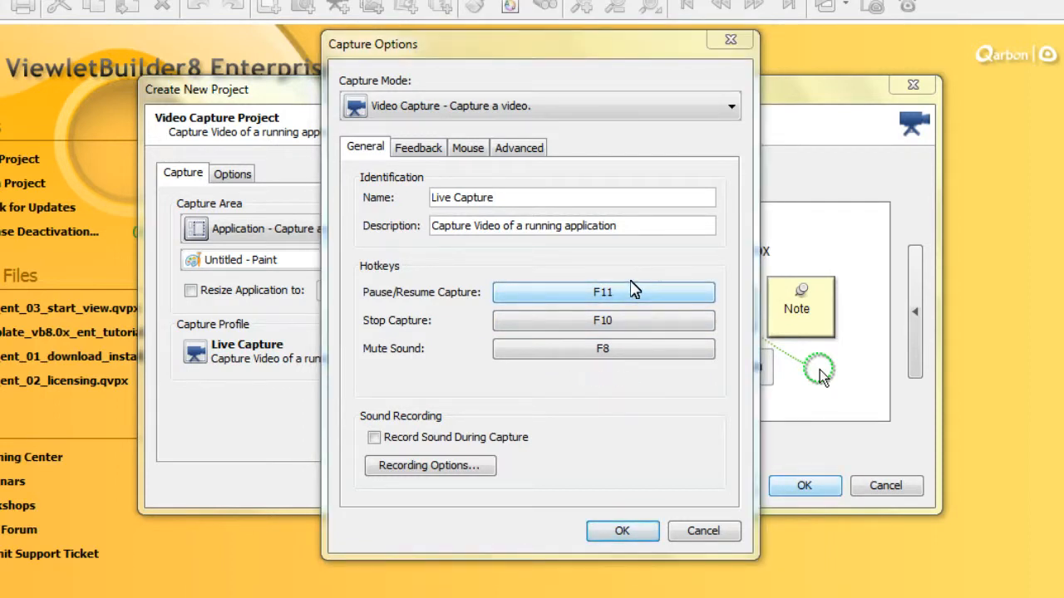
click(632, 290)
key(ctrl+s)
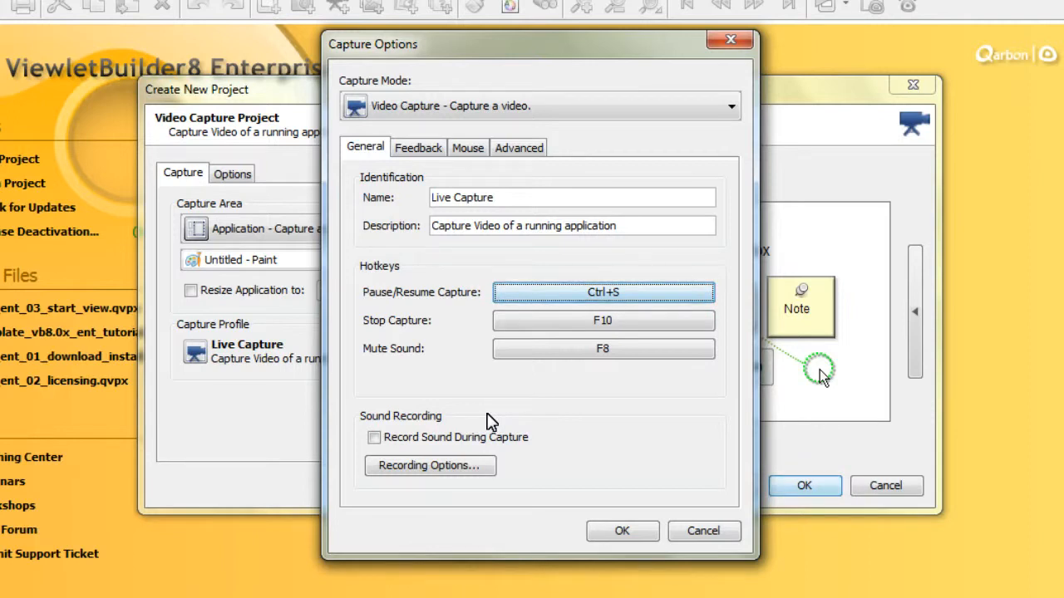
- Enable sound recording during capture, using Primary Sound Capture Driver as the input device
click(374, 441)
click(462, 470)
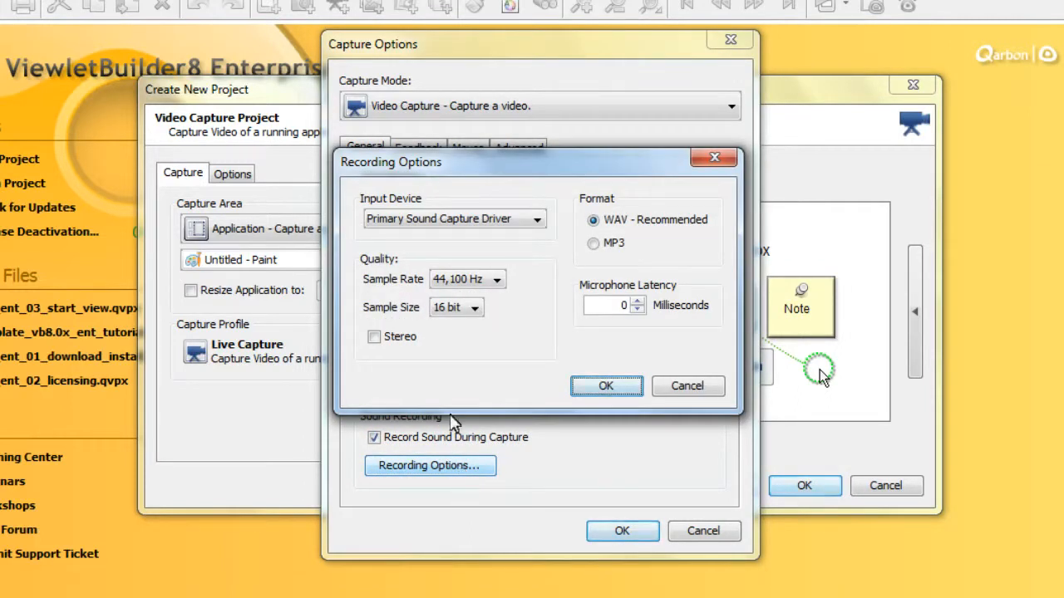
click(538, 221)
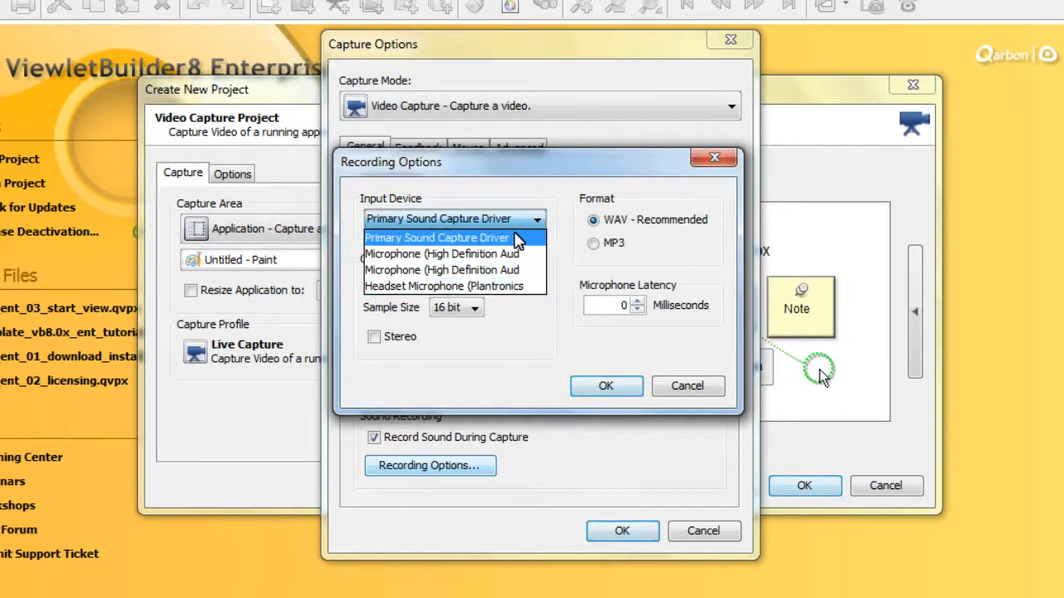
click(517, 238)
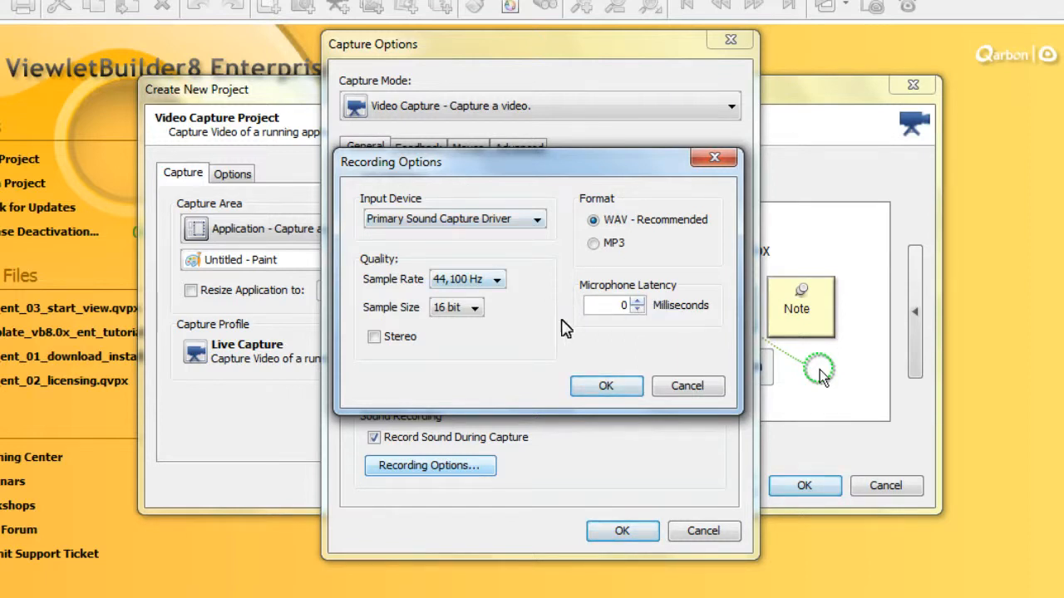
click(639, 387)
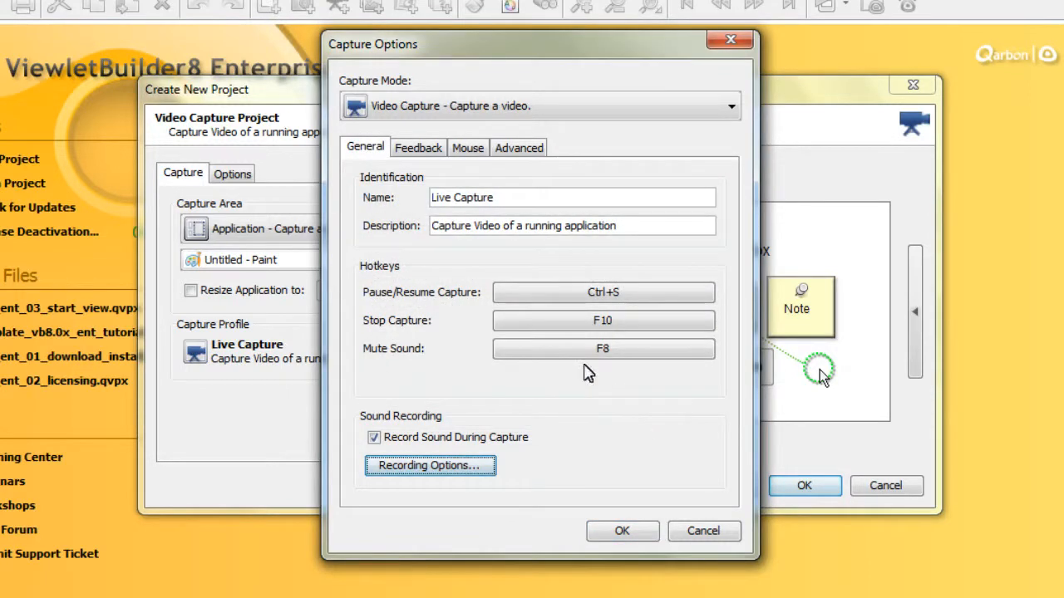
- Try the Don't Add Cursor Simulation setting for mouse clicks, and switch back to Cursor Simulation
click(437, 155)
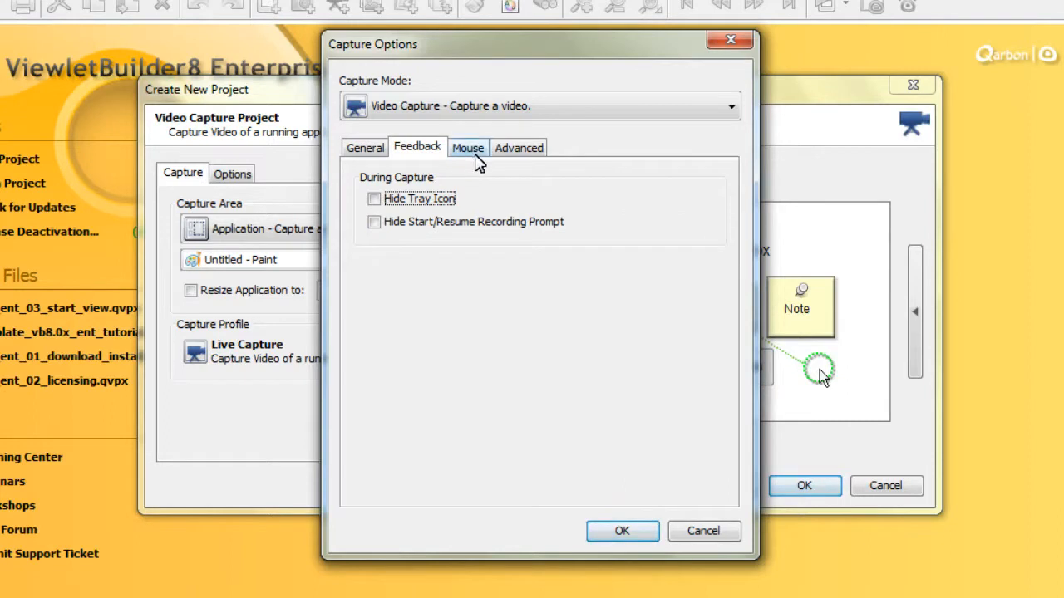
click(470, 152)
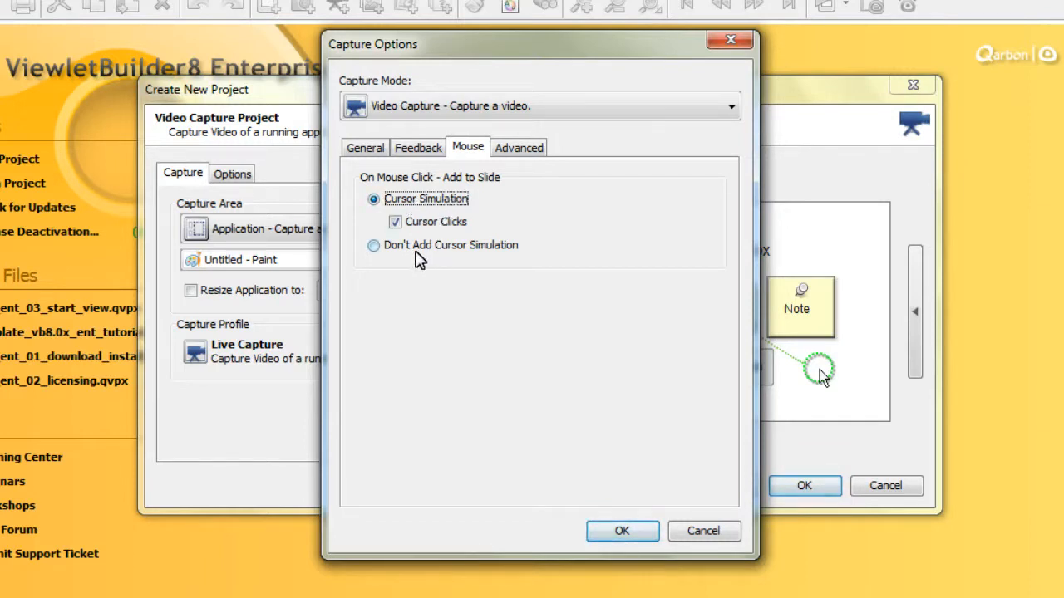
click(380, 245)
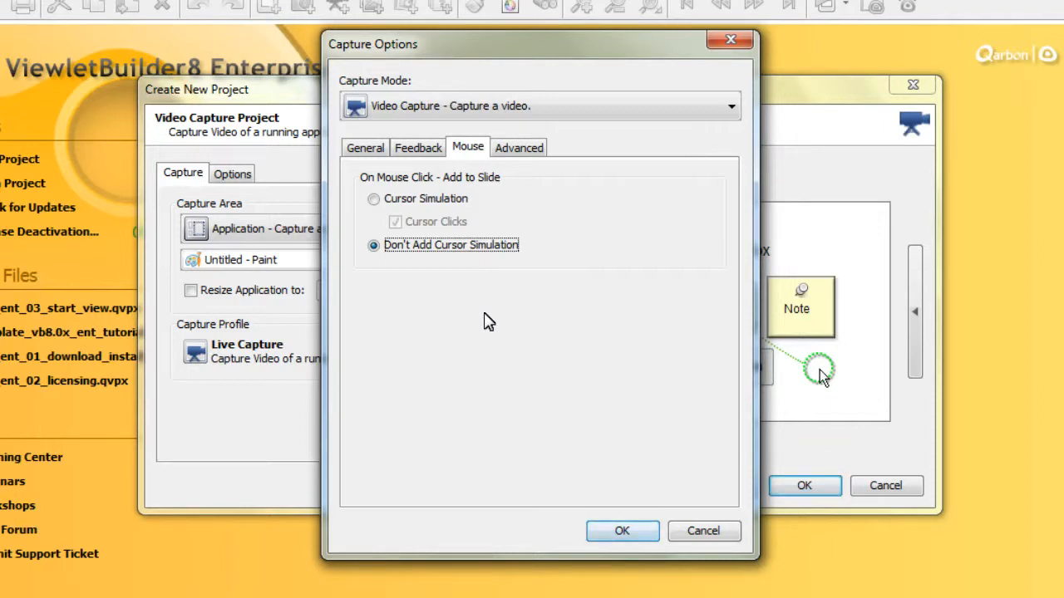
click(374, 200)
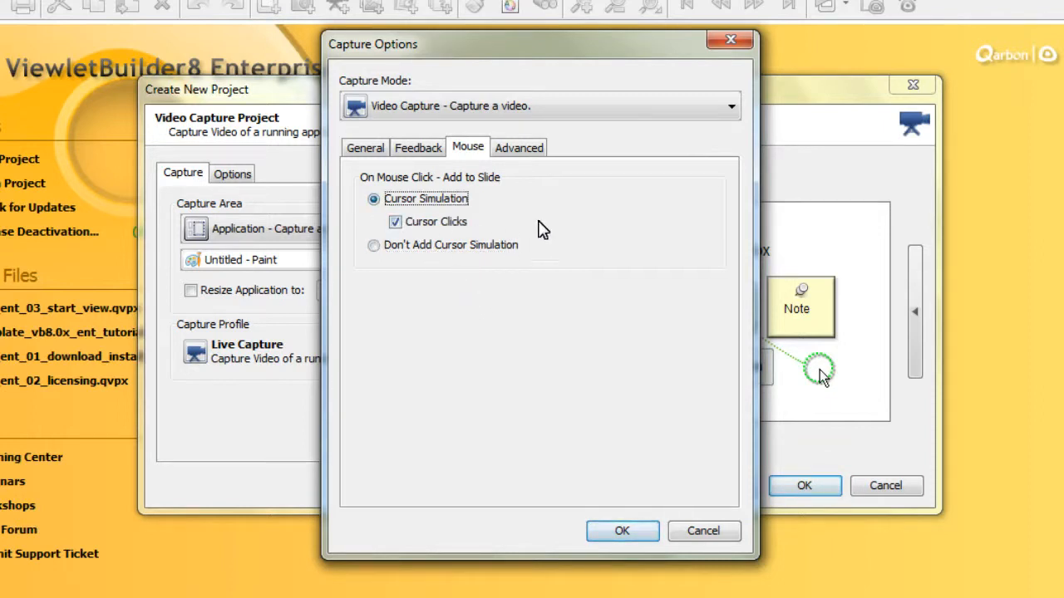
- Lower the profile's capture frame rate to 3 frames per second and save the capture options
click(520, 150)
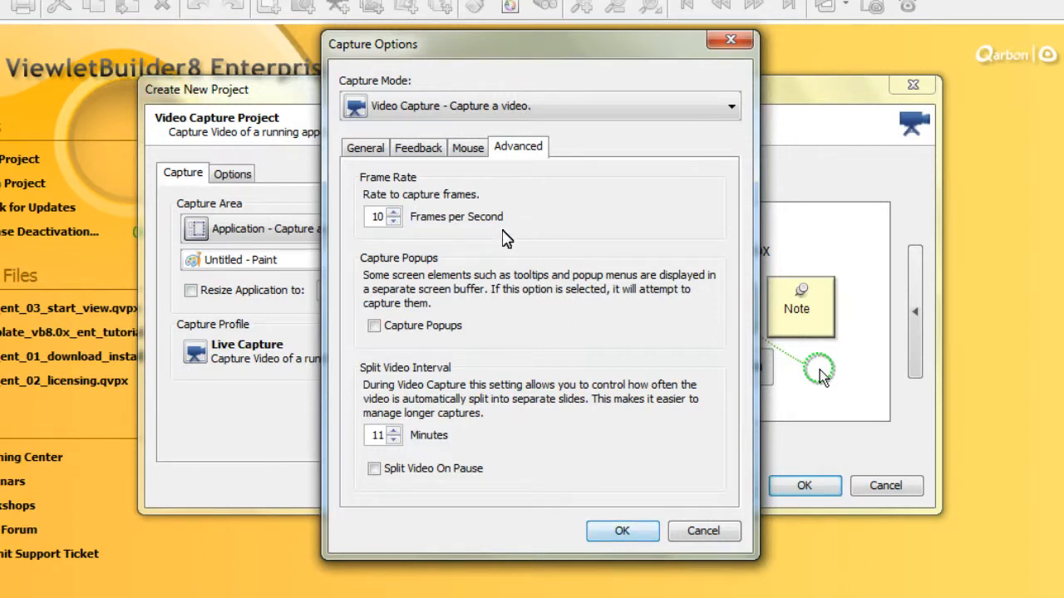
click(393, 222)
click(395, 222)
click(395, 222)
click(394, 222)
click(395, 222)
click(394, 213)
click(395, 213)
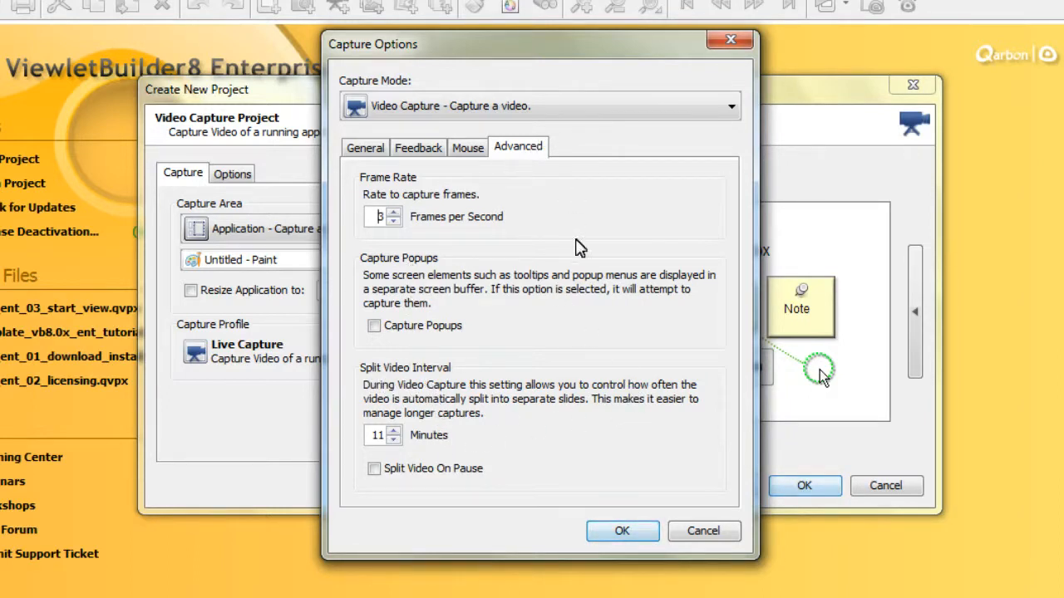
click(623, 531)
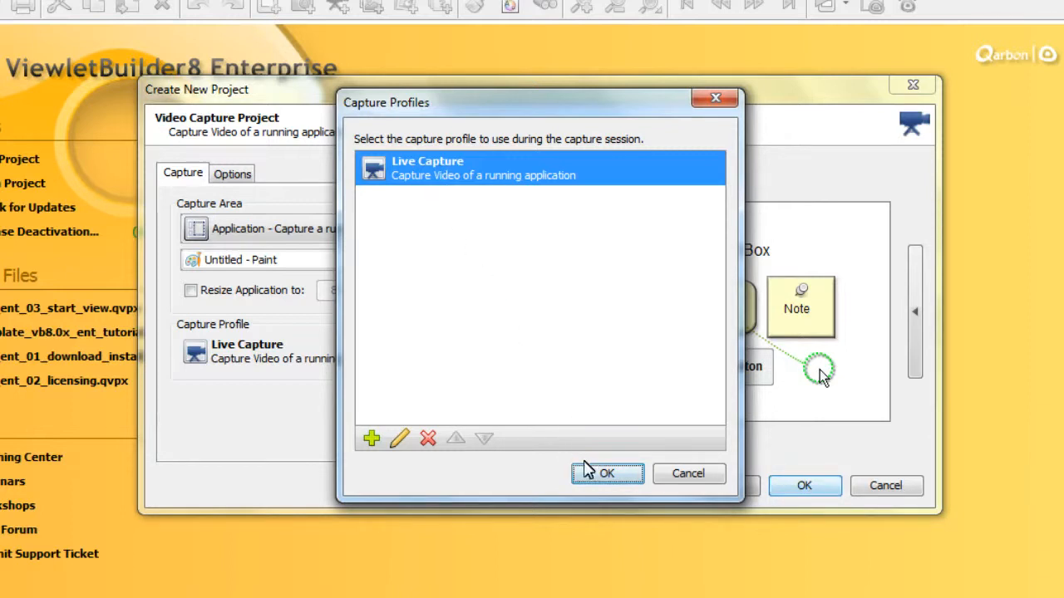
- Accept the Live Capture profile, confirm the new video capture project for the Paint window and dismiss the video capture tips
click(607, 473)
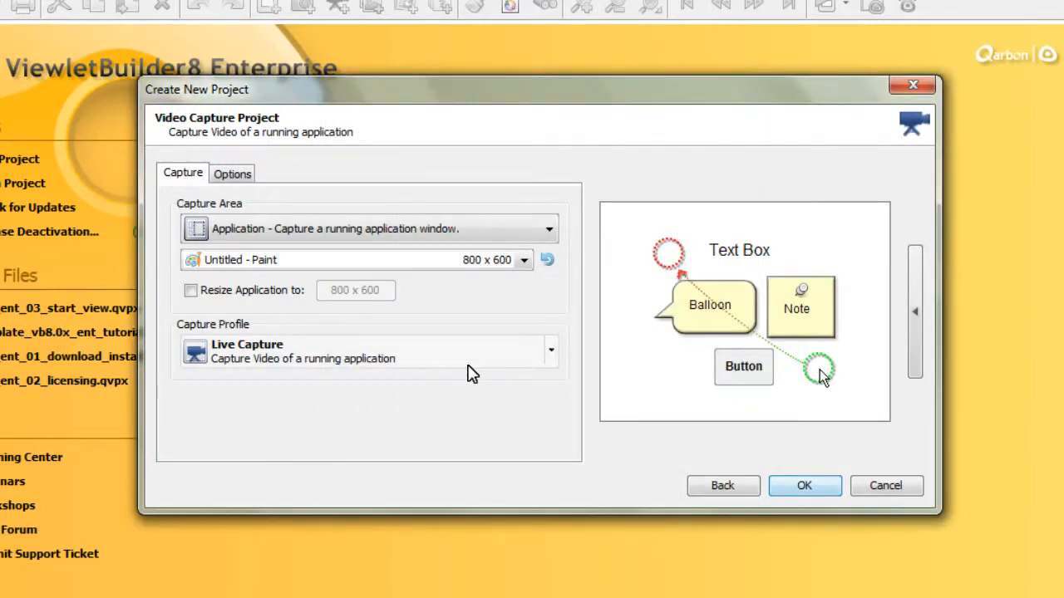
click(805, 486)
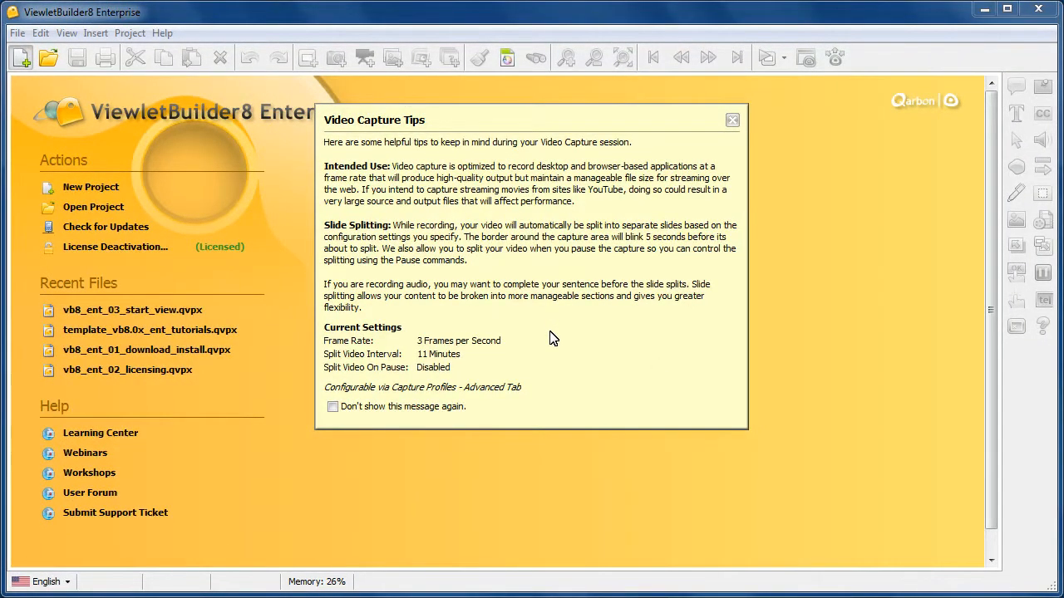
click(333, 407)
click(333, 407)
click(733, 123)
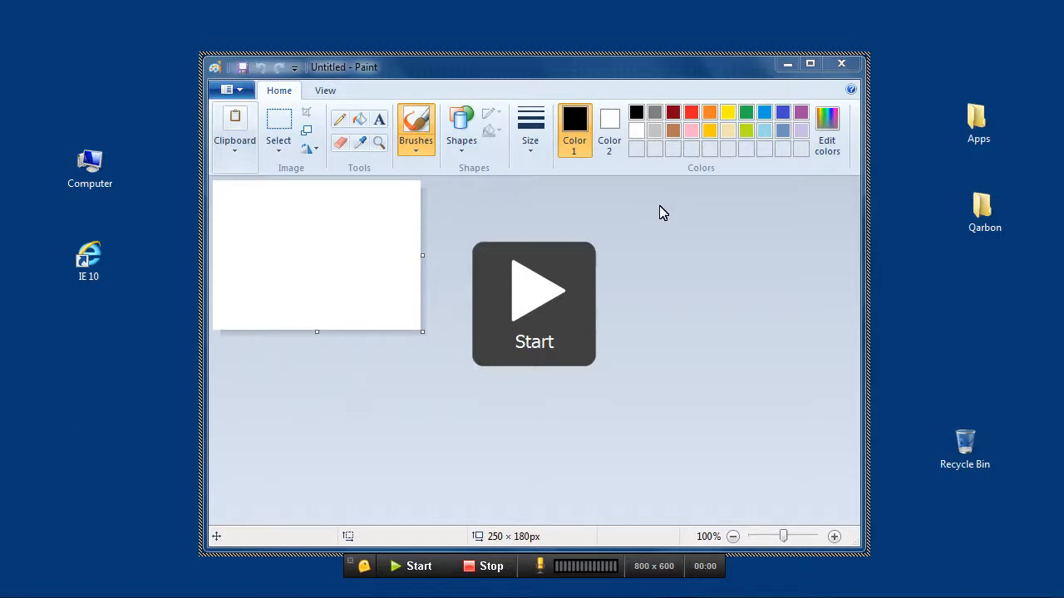
- Start recording the capture session and open the qarbon-flower picture from Sample Pictures in Paint
click(536, 308)
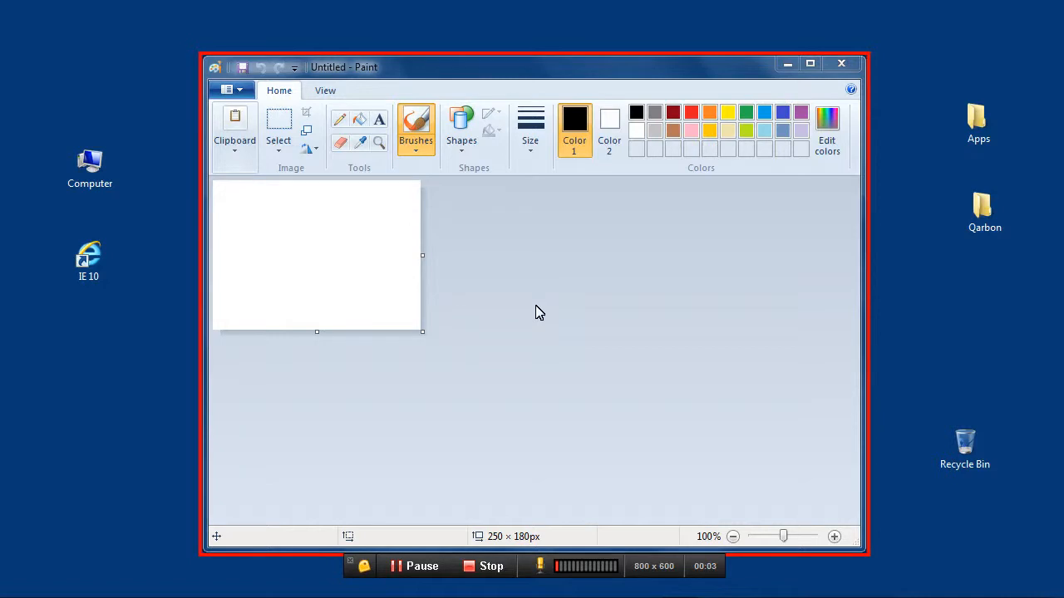
click(241, 89)
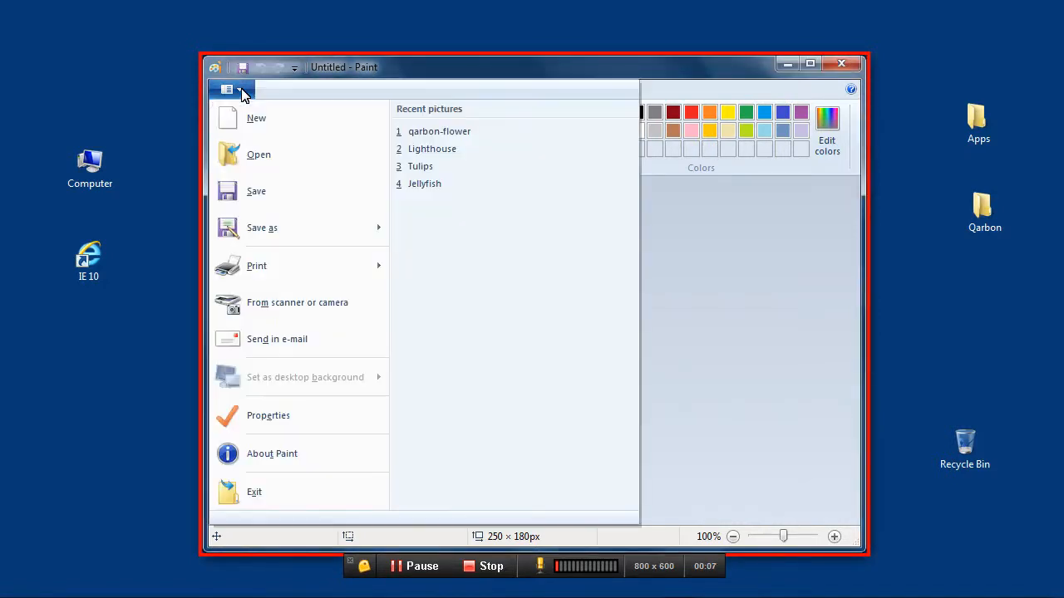
click(287, 160)
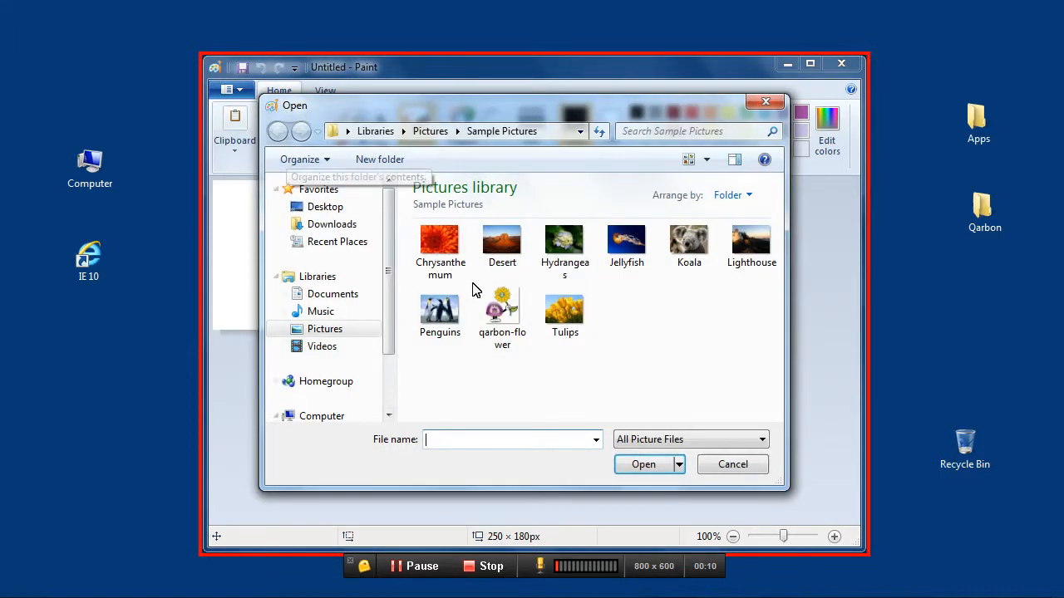
click(510, 311)
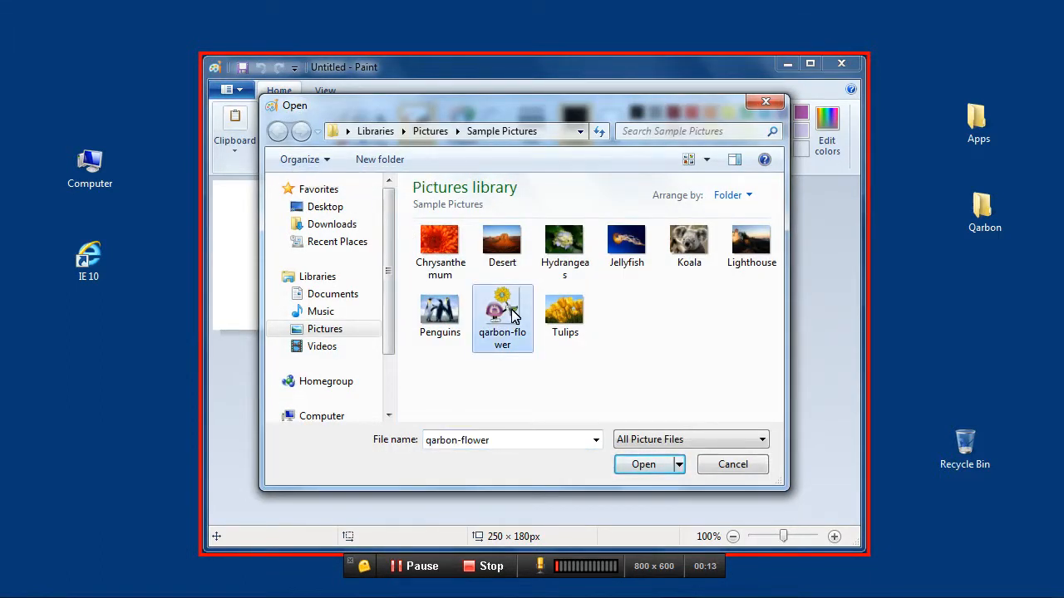
click(664, 469)
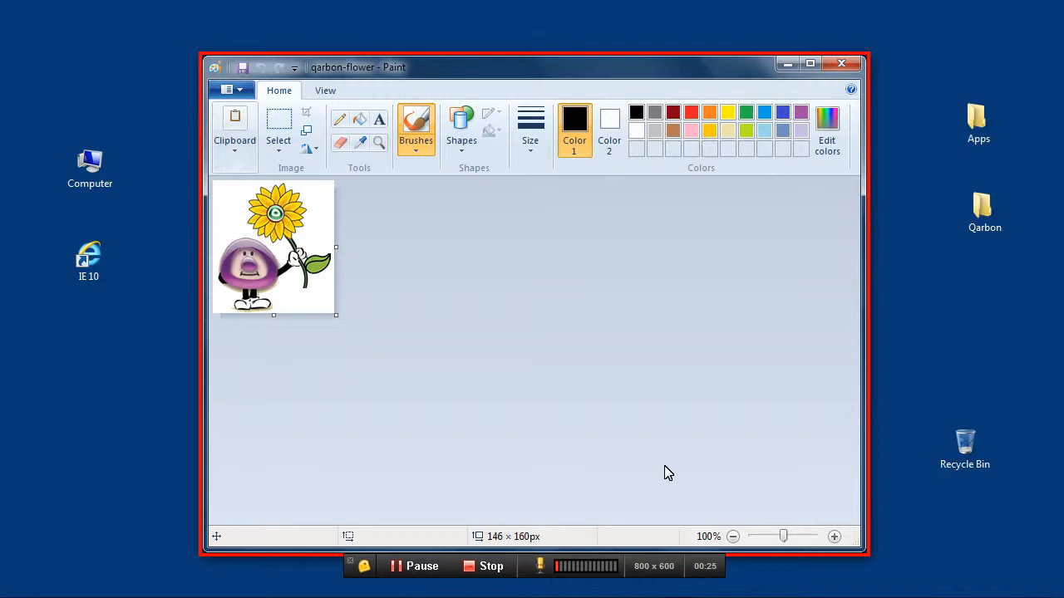
- Stop the recording and import the capture session into the project
click(497, 568)
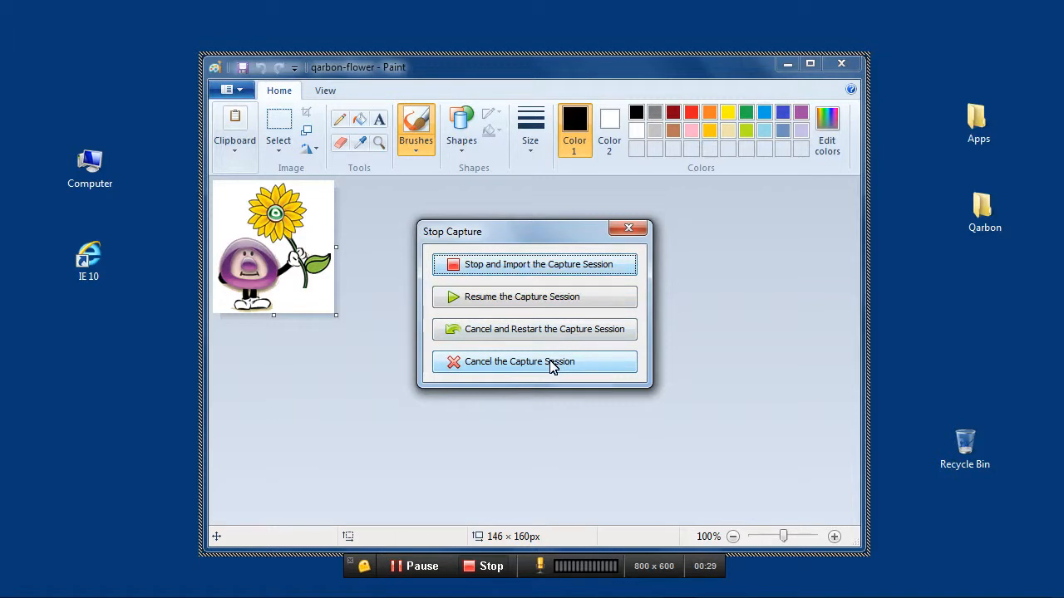
click(575, 267)
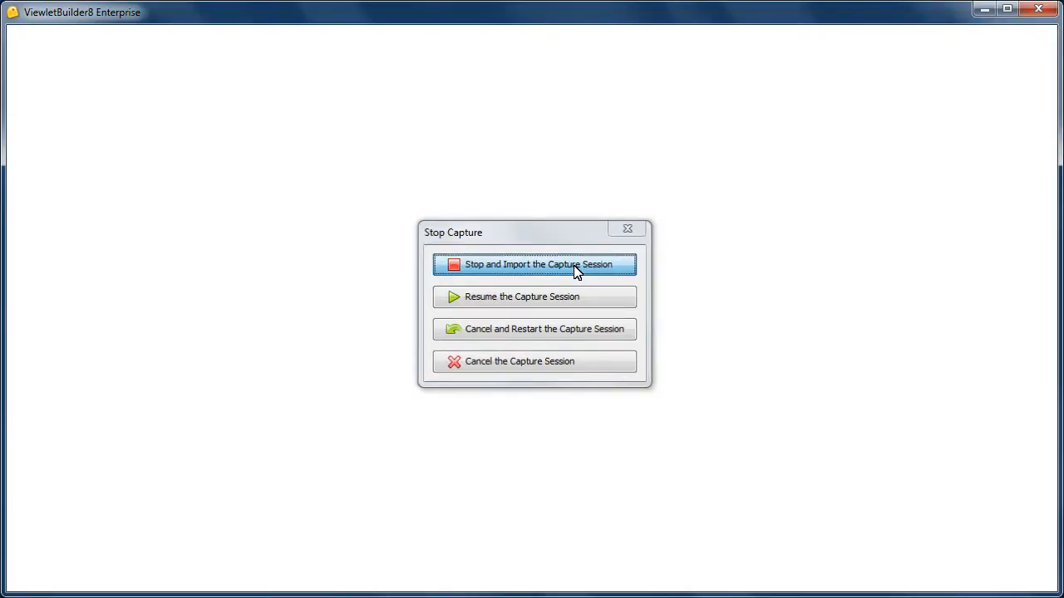